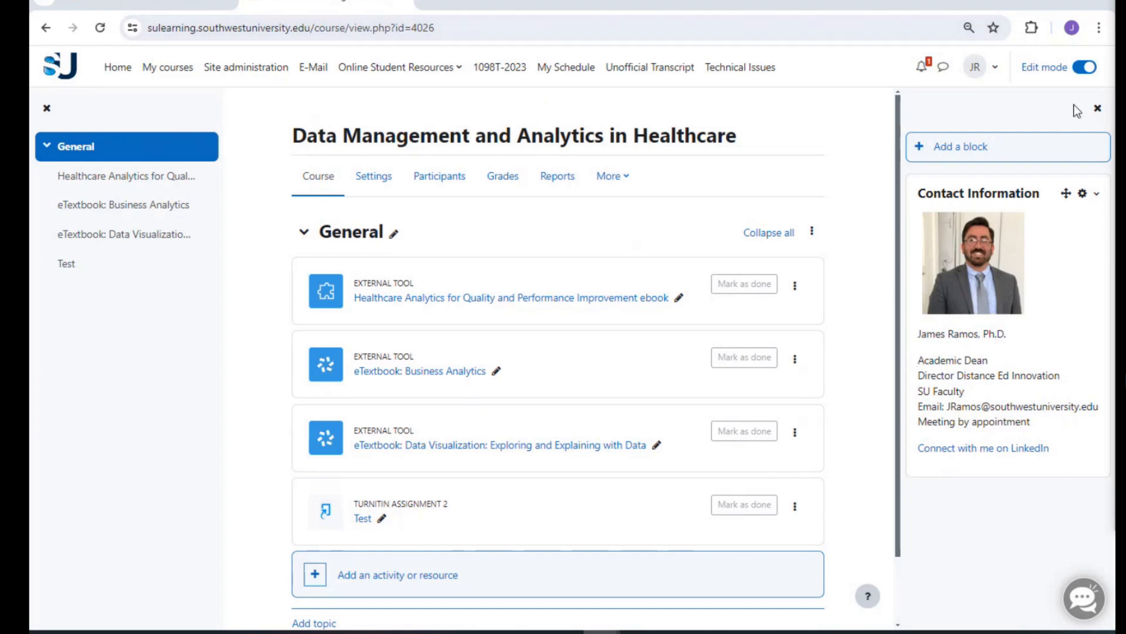
pyautogui.click(1096, 109)
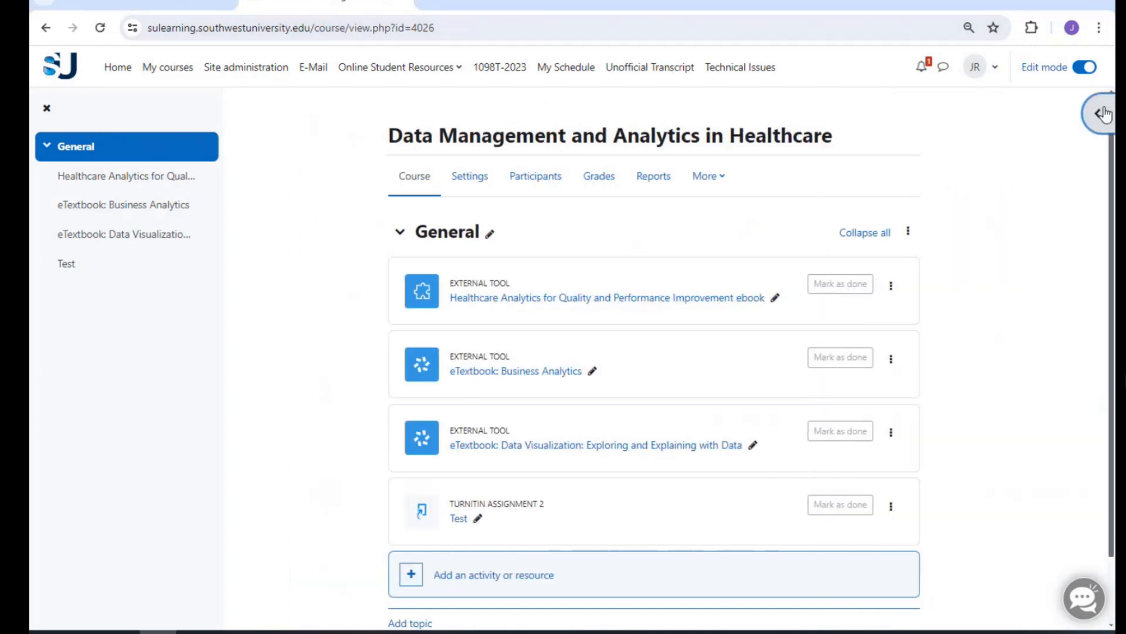
pyautogui.click(1102, 114)
pyautogui.click(1097, 109)
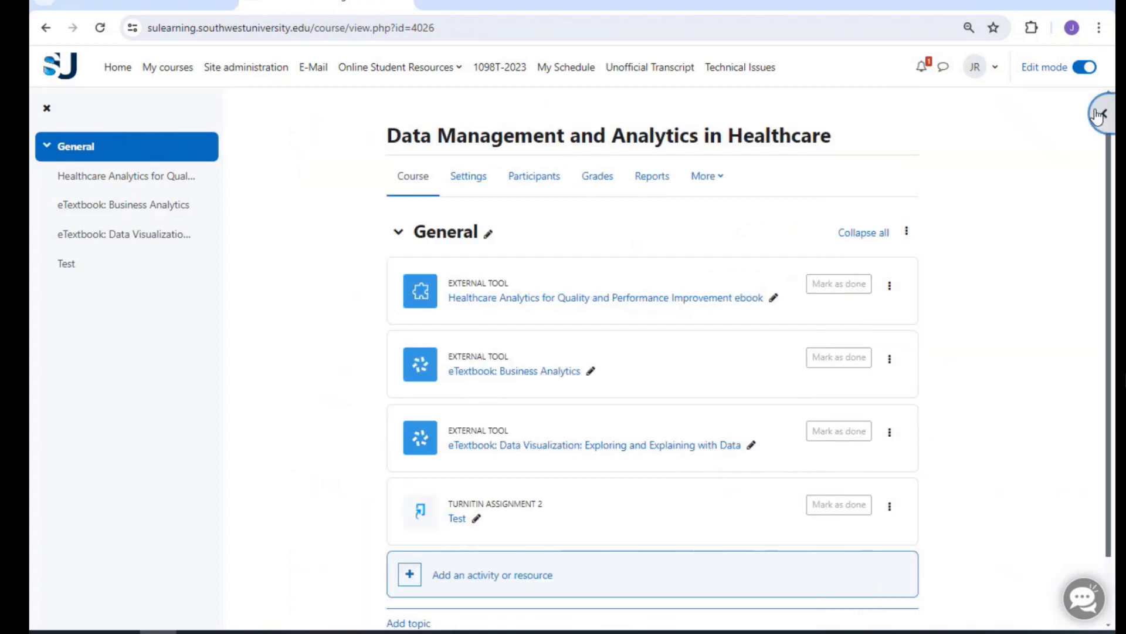
pyautogui.click(1103, 114)
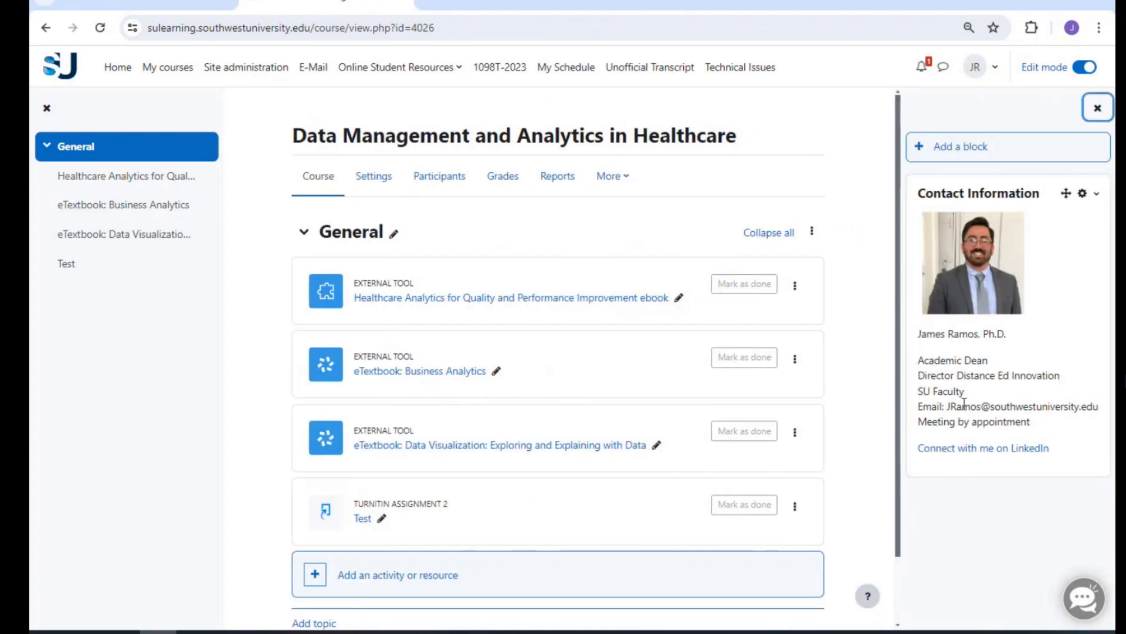
# - Add the Sharing Cart block to the Data Management and Analytics in Healthcare course
pyautogui.click(950, 148)
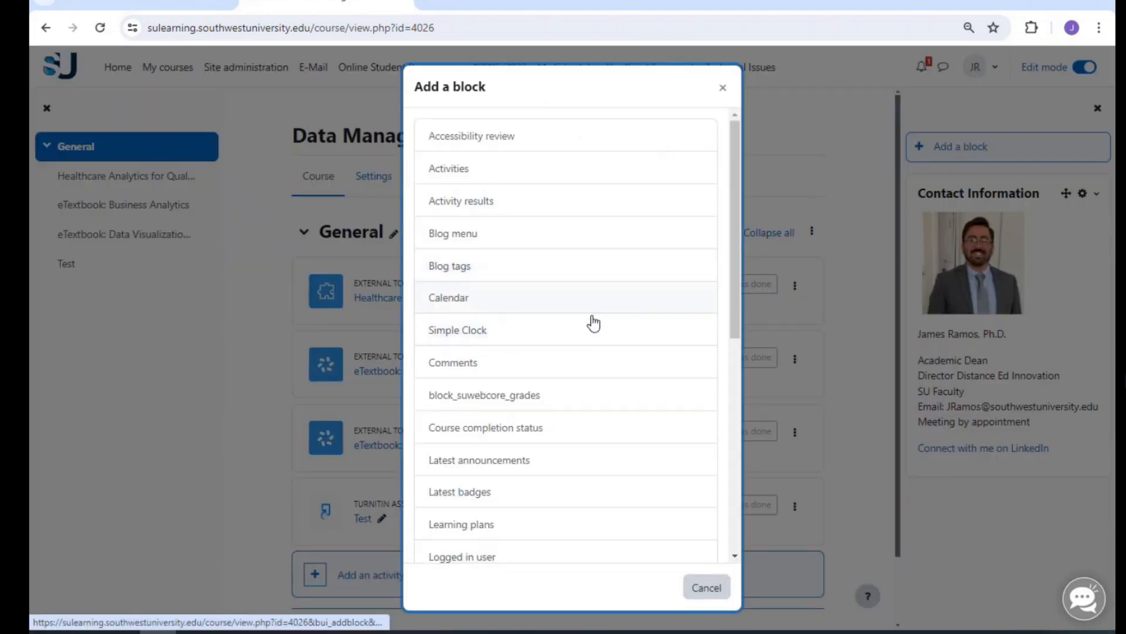
pyautogui.scroll(-8, 533, 343)
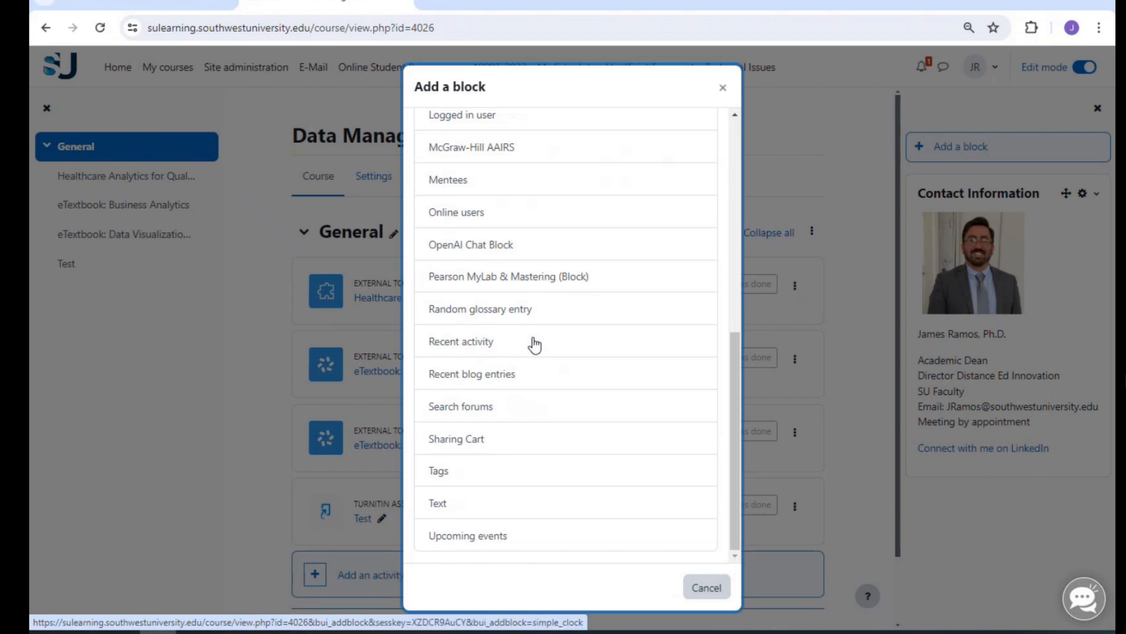
pyautogui.click(460, 440)
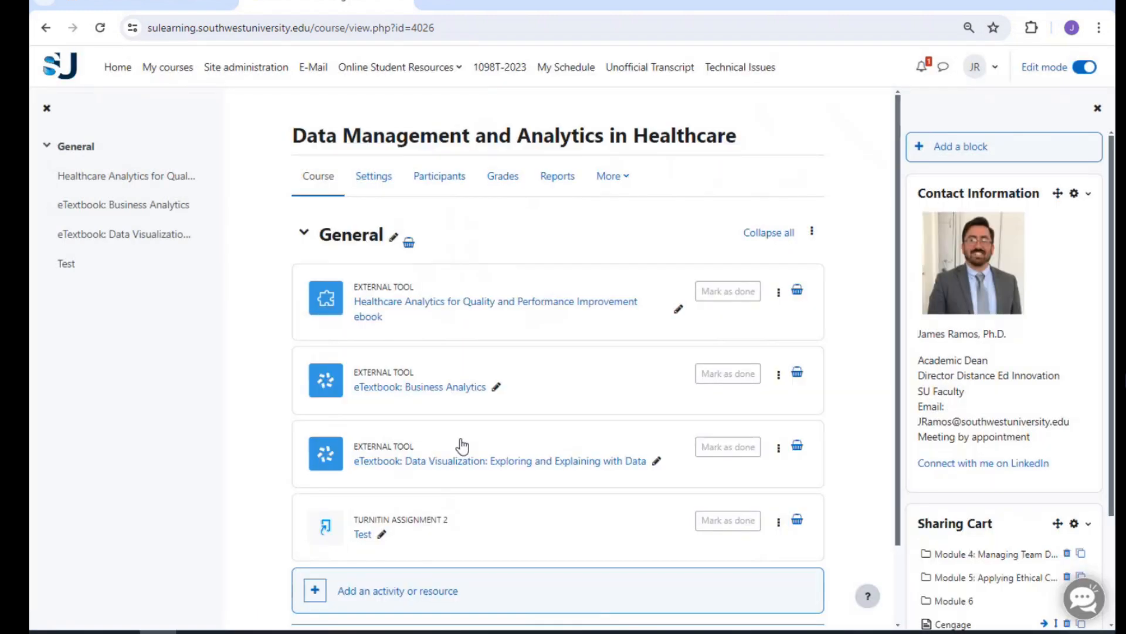
# - Examine the items stored in the Sharing Cart block and the copy option beside each activity in the General section
pyautogui.scroll(-2, 970, 262)
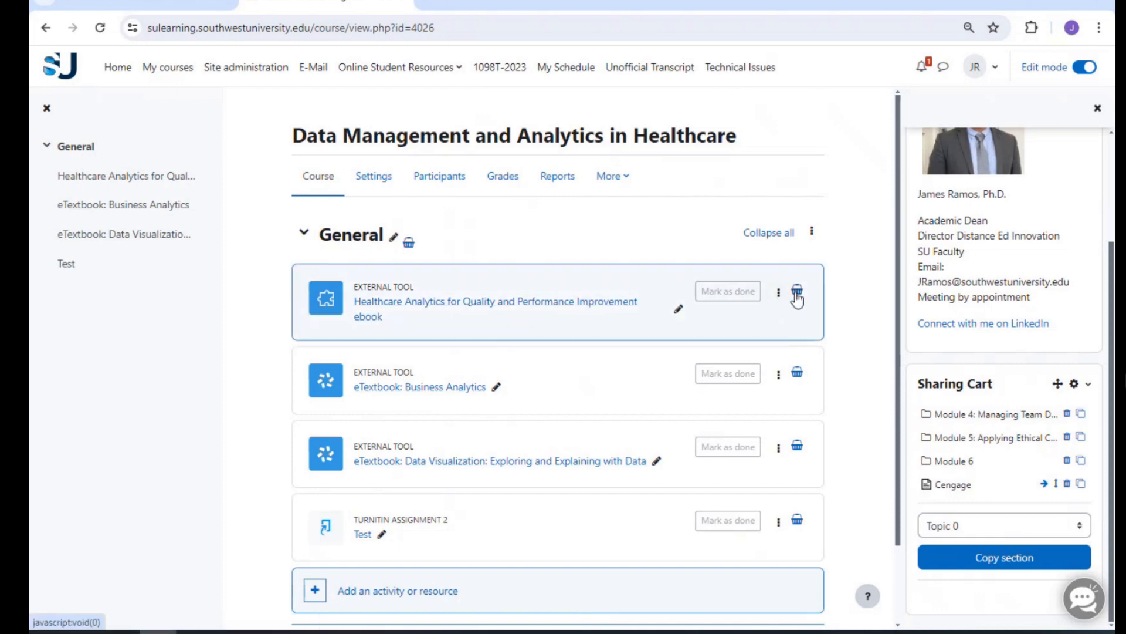
pyautogui.scroll(-2, 798, 383)
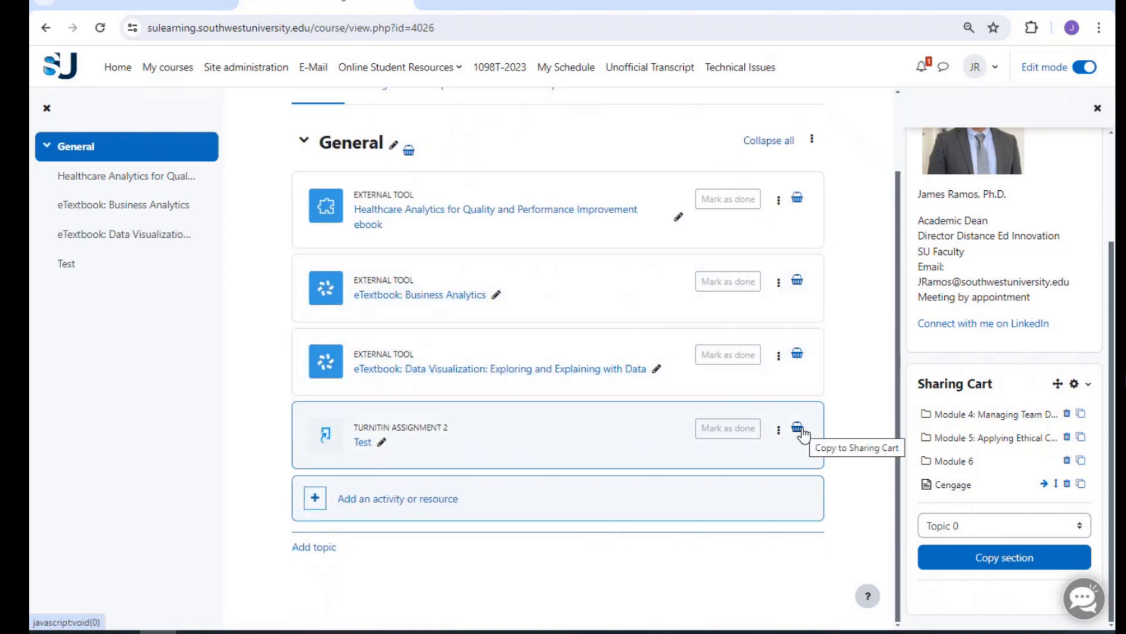
pyautogui.scroll(1, 798, 371)
pyautogui.scroll(2, 799, 370)
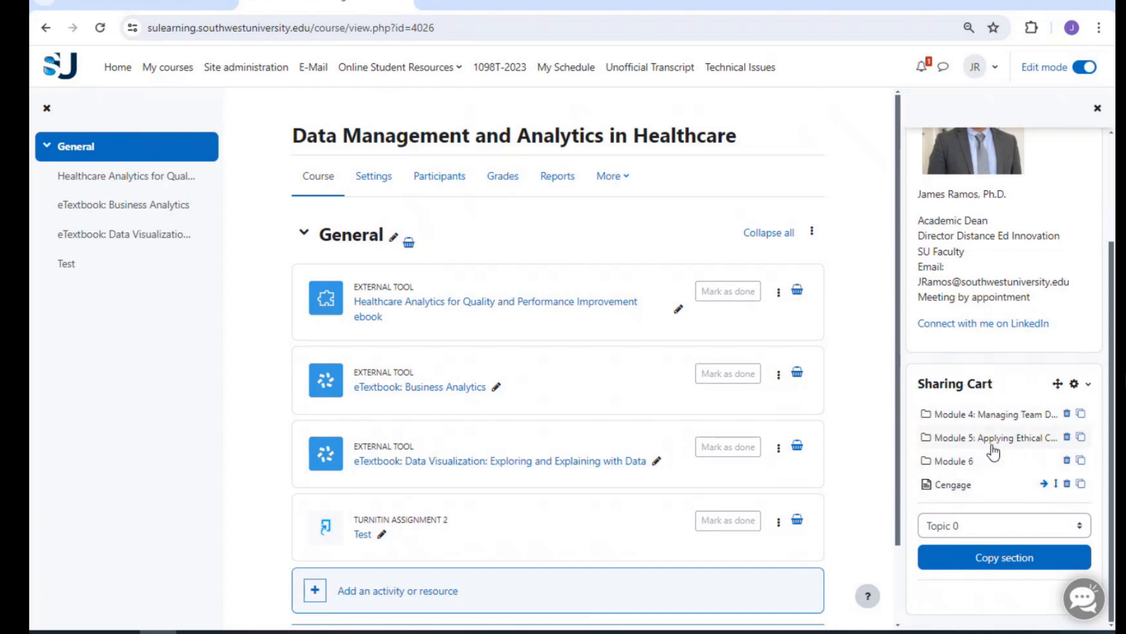
pyautogui.scroll(-1, 575, 369)
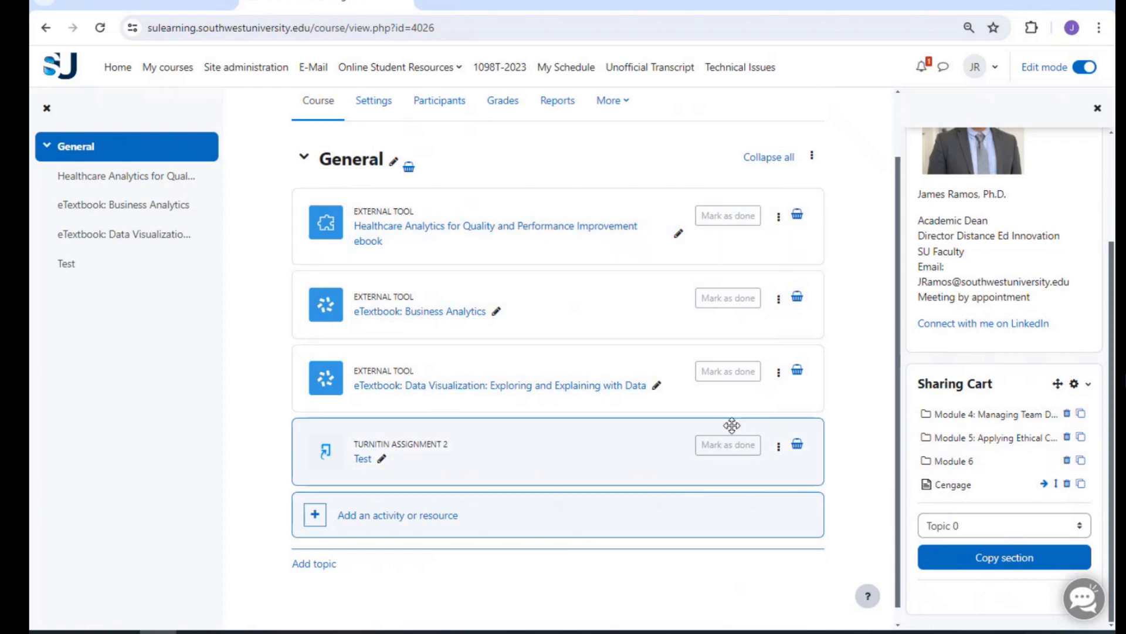
pyautogui.scroll(1, 603, 462)
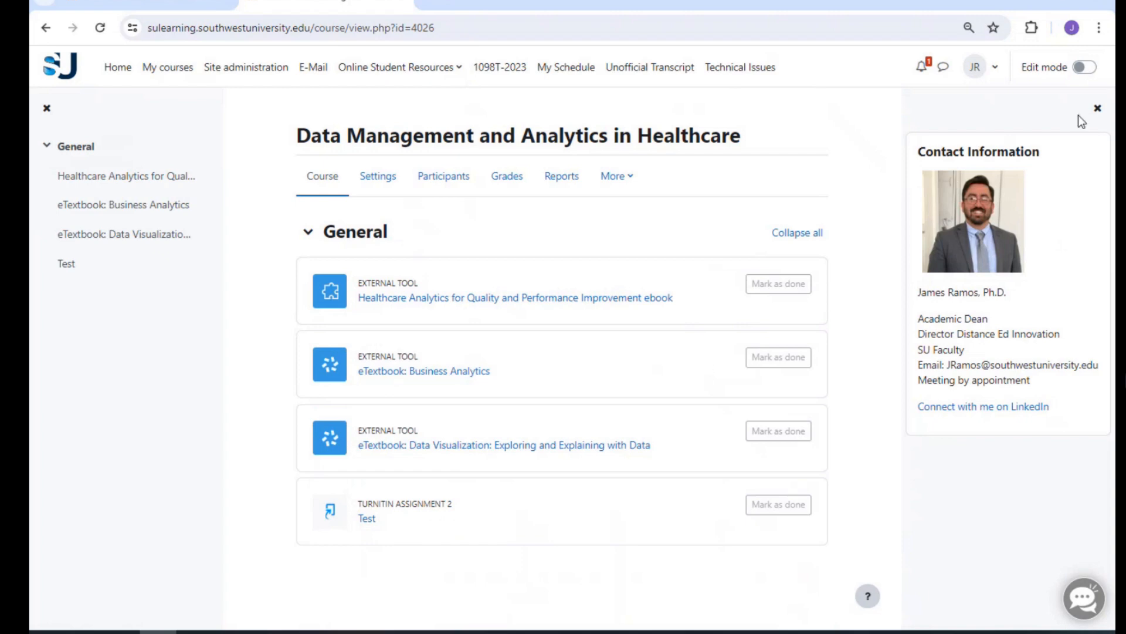
# - Turn edit mode on and copy the Healthcare Analytics for Quality and Performance Improvement ebook activity into the Sharing Cart
pyautogui.click(1083, 69)
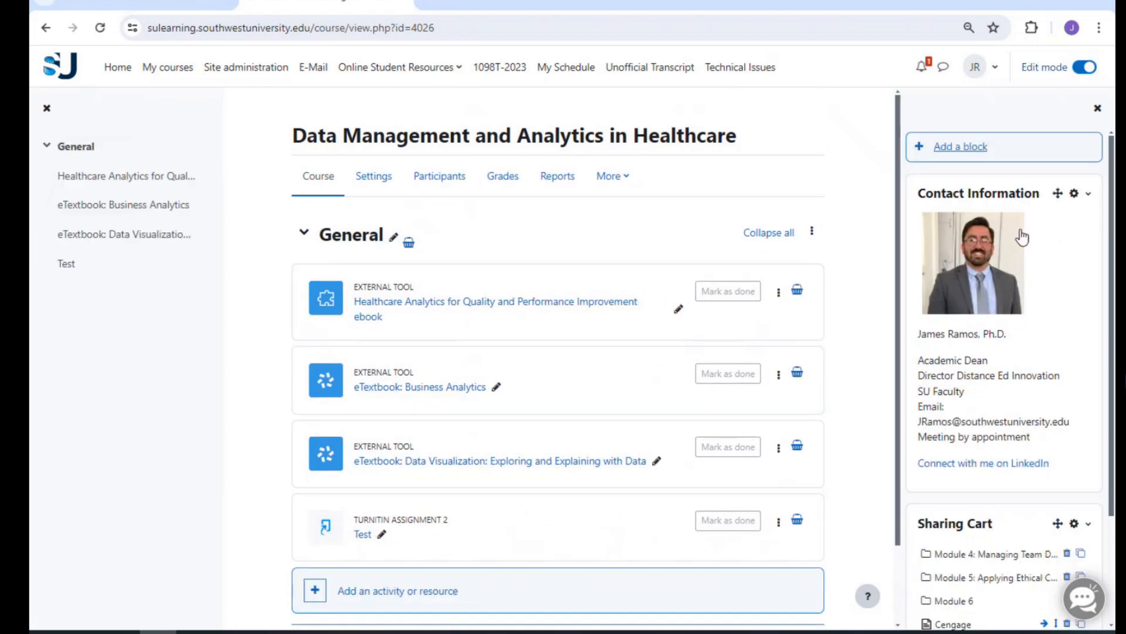
pyautogui.scroll(-3, 995, 383)
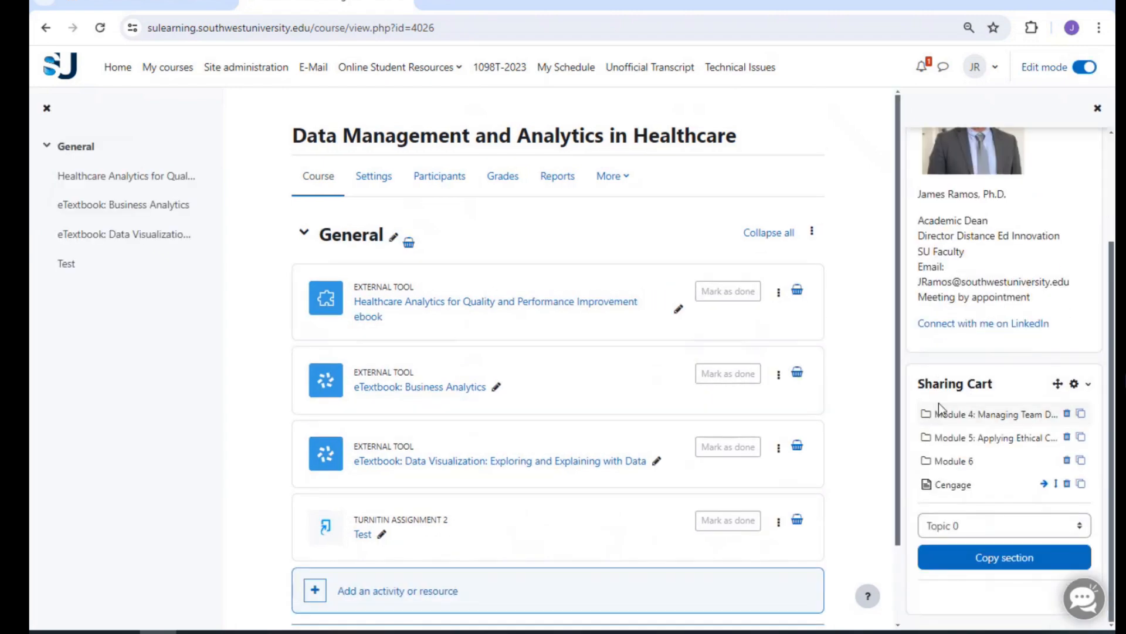
pyautogui.scroll(3, 939, 403)
pyautogui.scroll(-3, 997, 410)
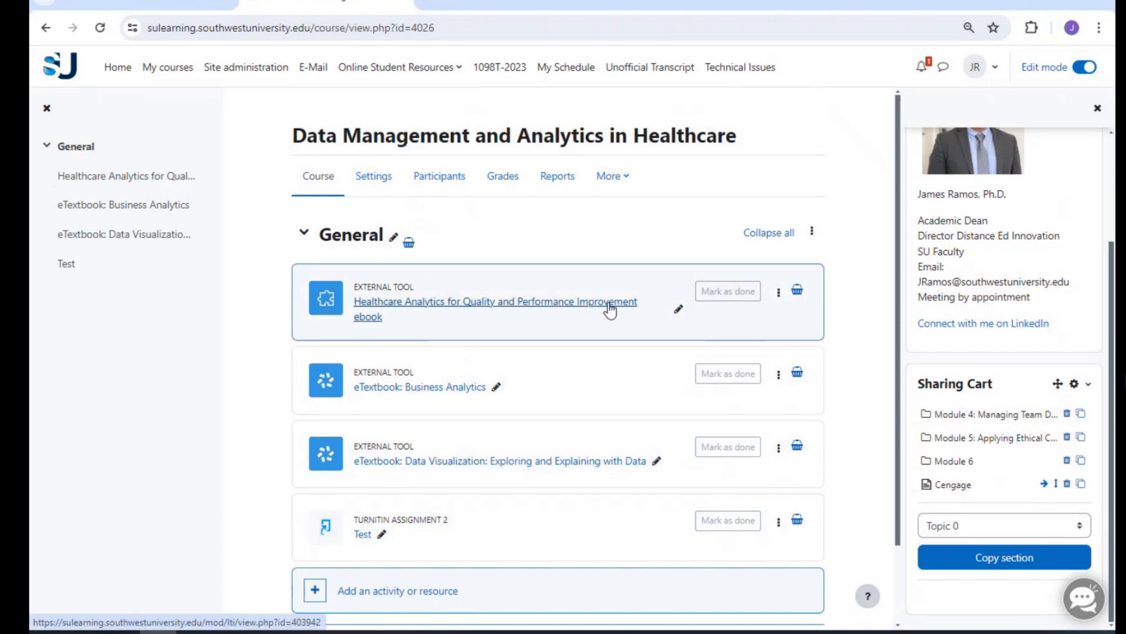
pyautogui.click(797, 291)
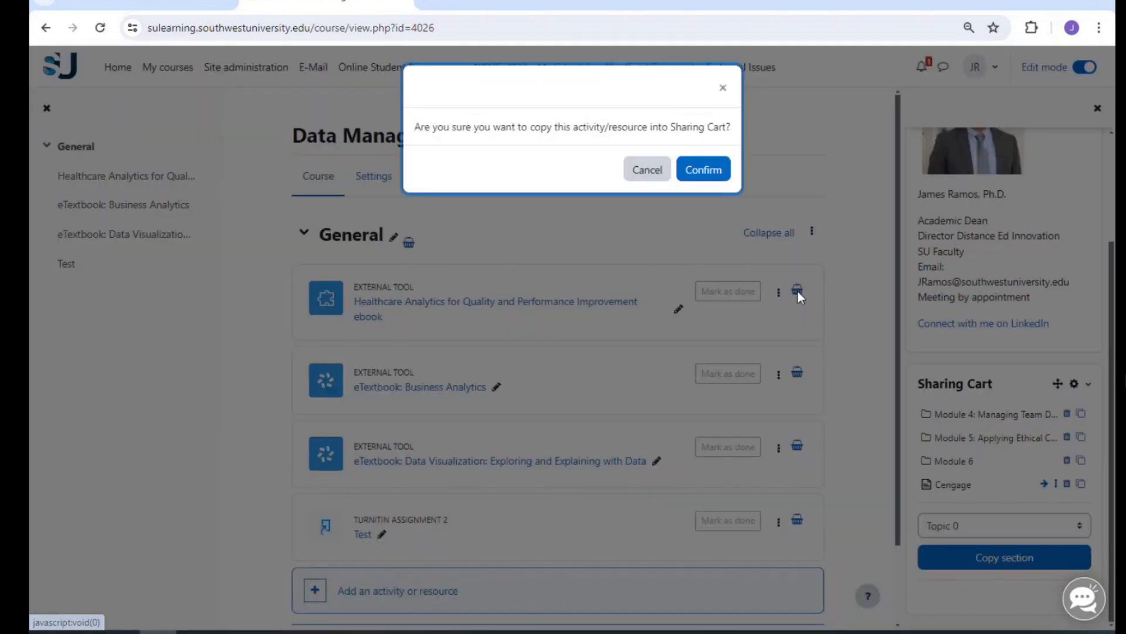
pyautogui.click(701, 169)
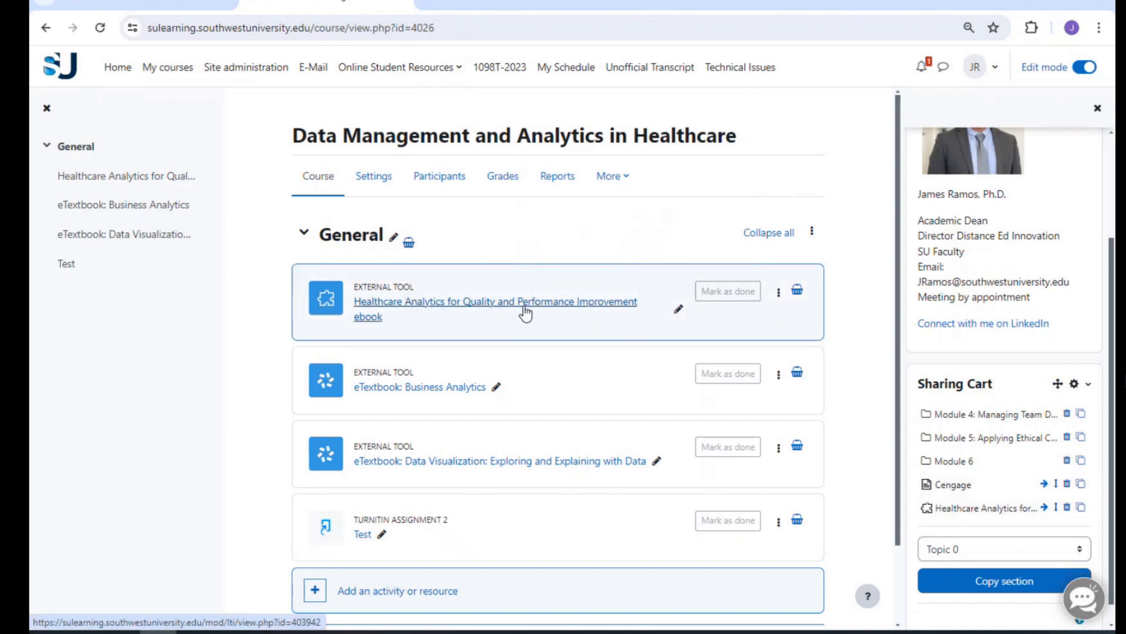
pyautogui.click(1045, 508)
pyautogui.click(1079, 508)
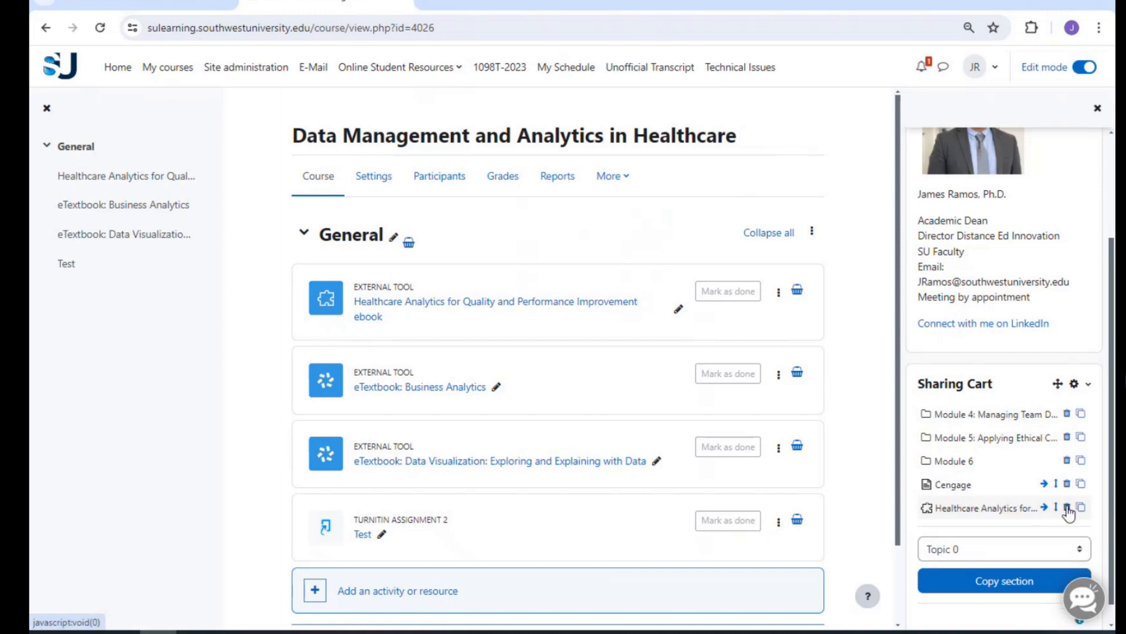
# - Delete the Module 4 and Module 5 folders and all their content from the Sharing Cart
pyautogui.scroll(-1, 1040, 466)
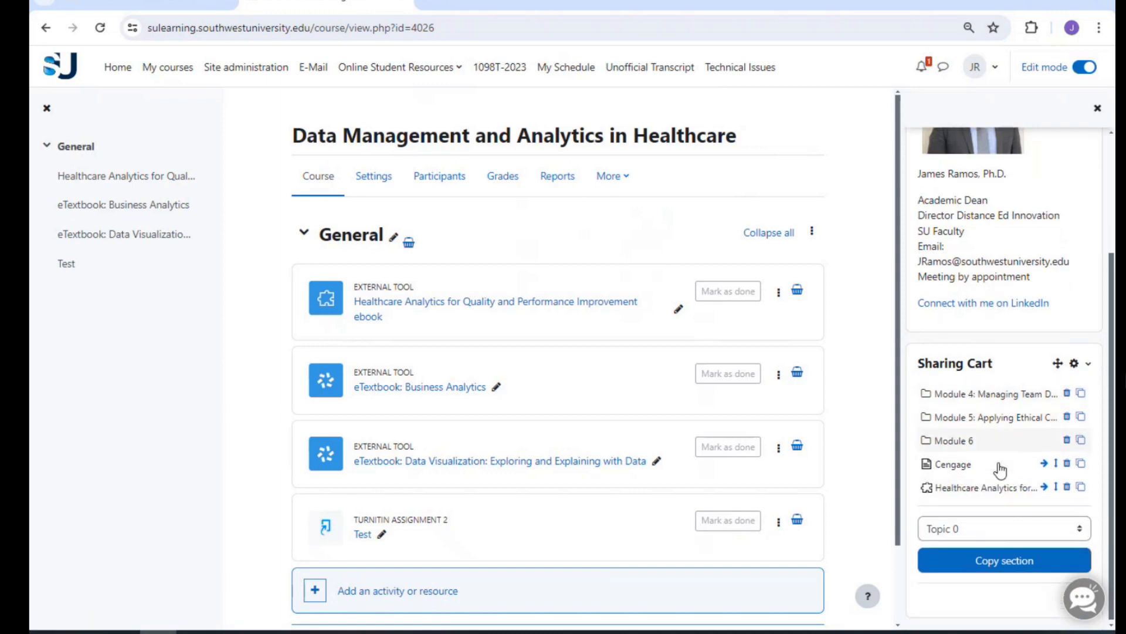
pyautogui.click(1067, 391)
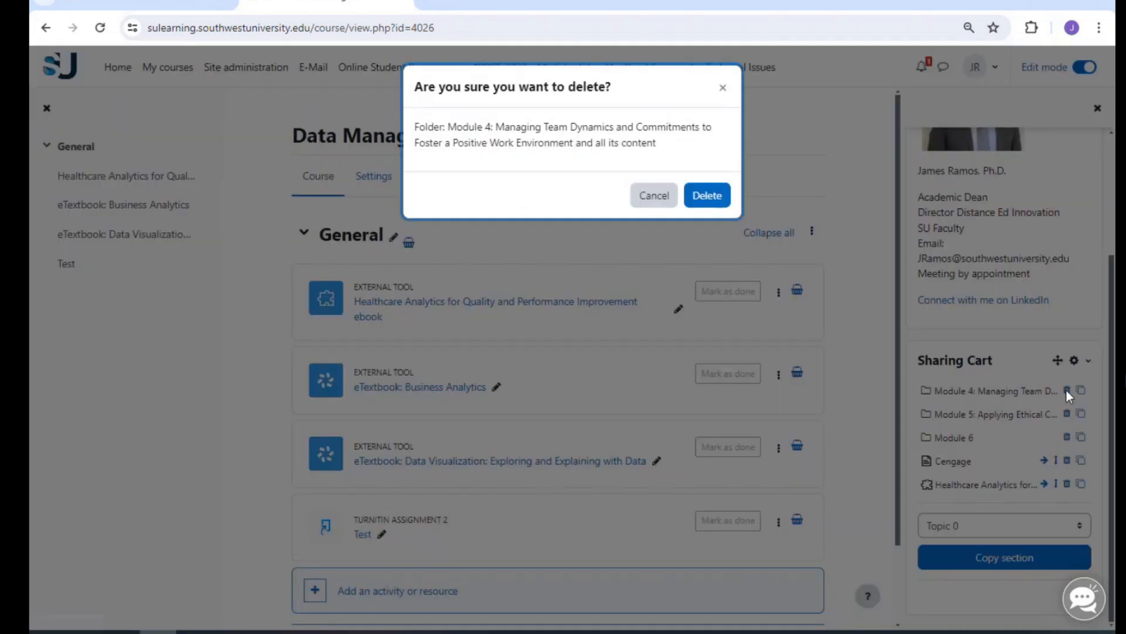
pyautogui.click(710, 198)
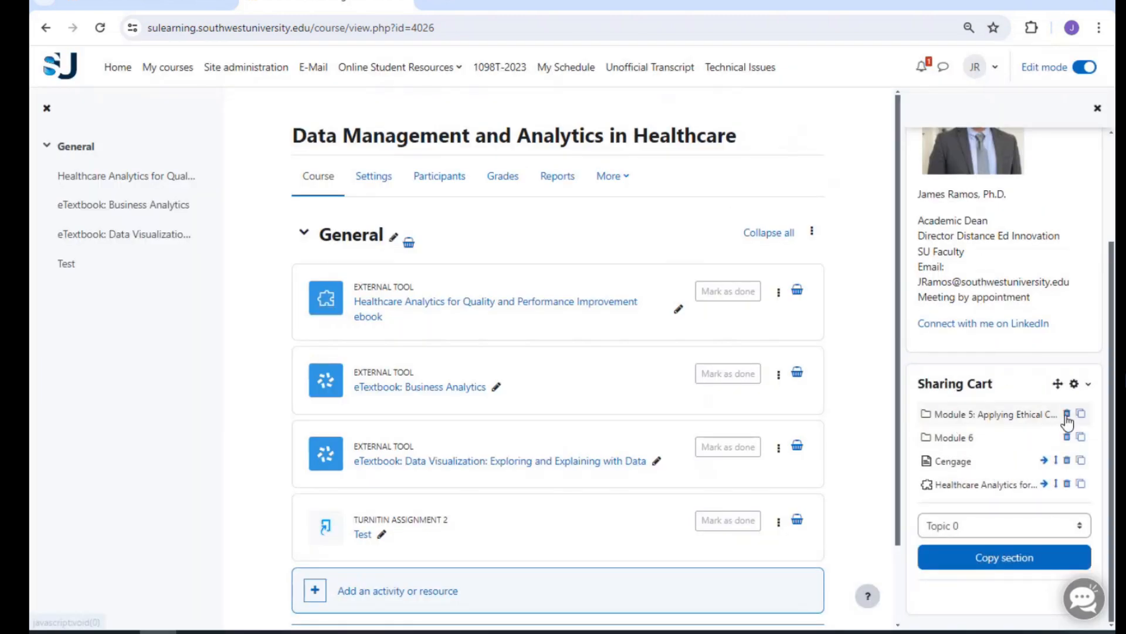
pyautogui.click(1067, 414)
pyautogui.click(710, 196)
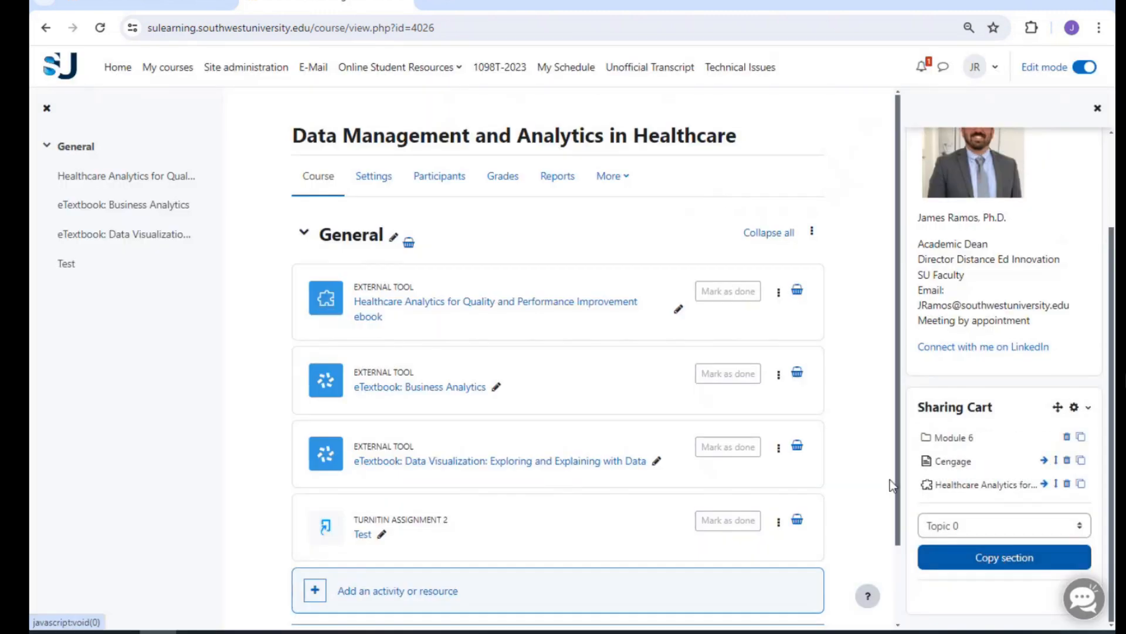
# - Copy the whole General section with its activities into the Sharing Cart, without user data
pyautogui.click(409, 242)
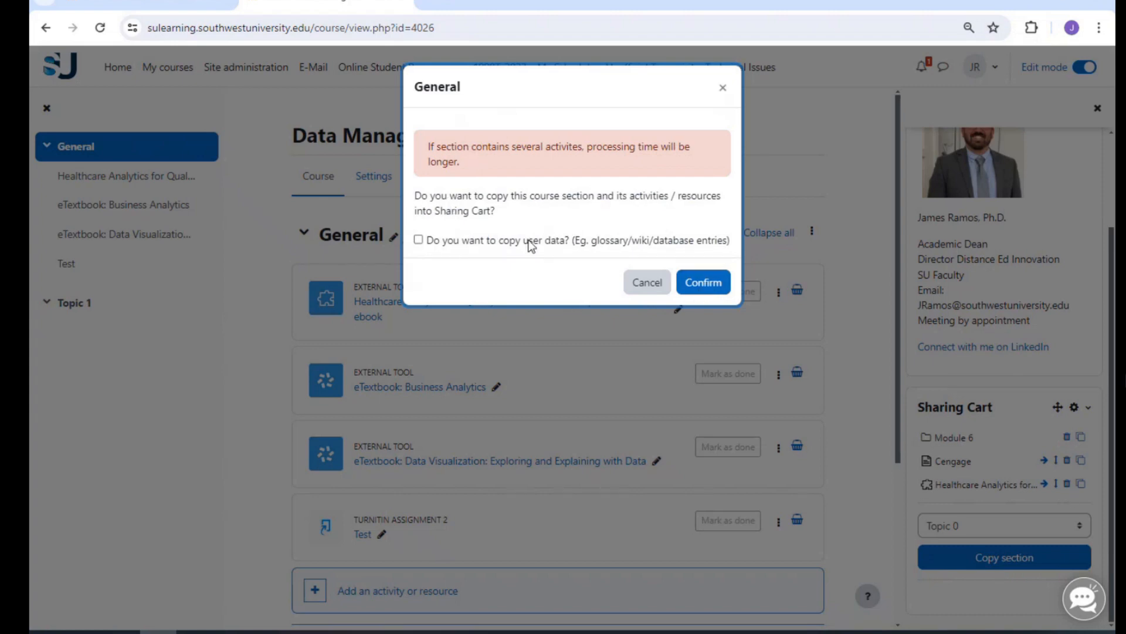
pyautogui.click(726, 284)
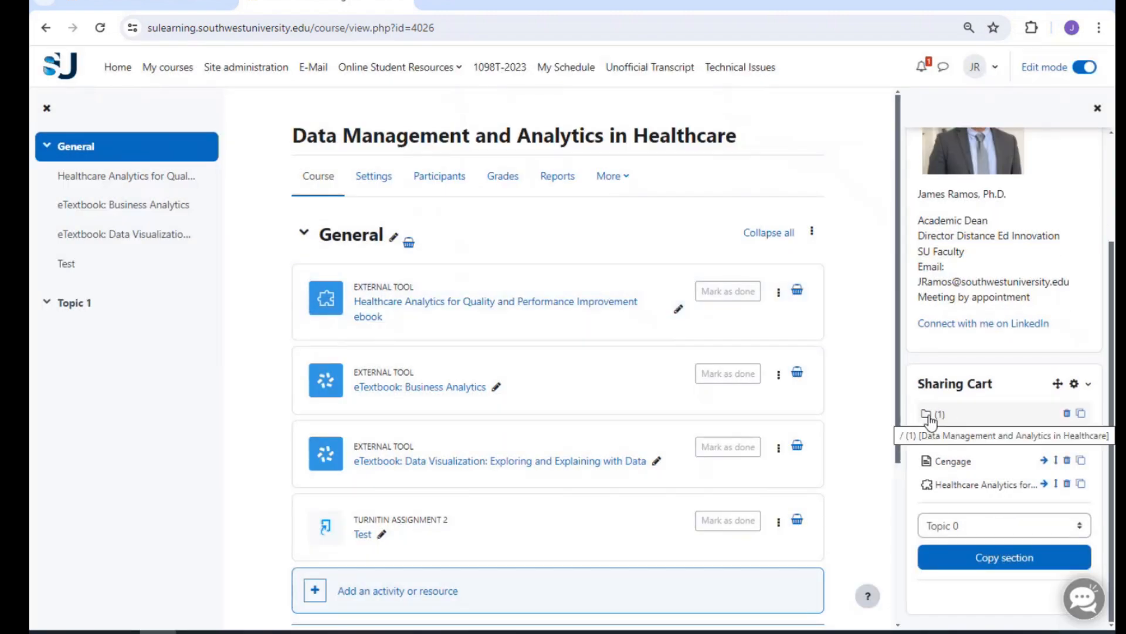
pyautogui.click(932, 418)
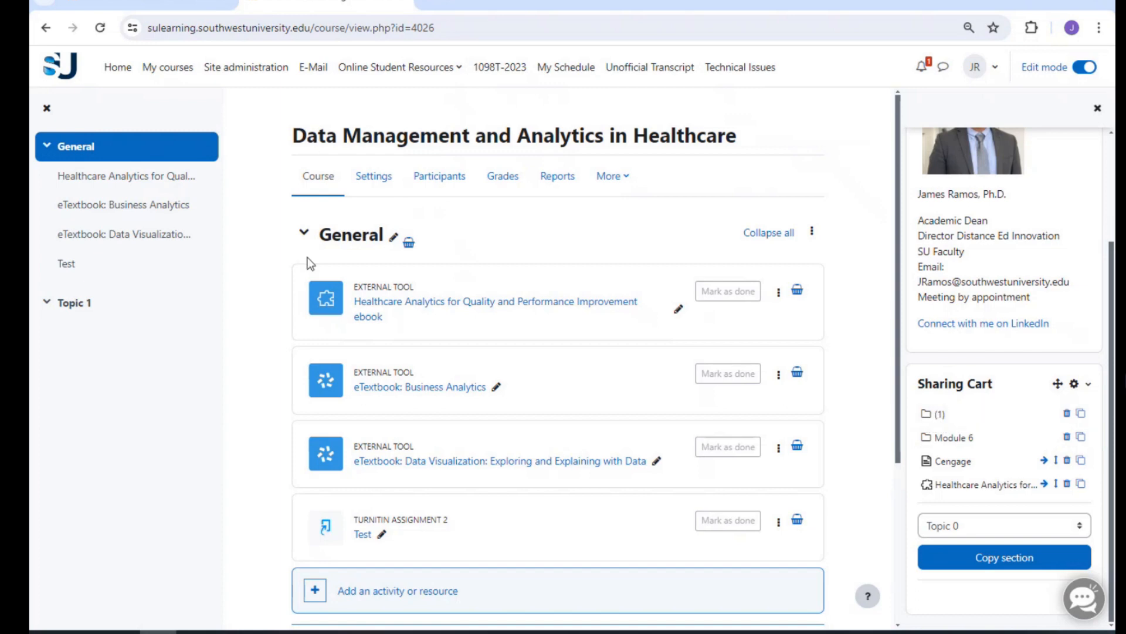
# - Copy the Sharing Cart folder "(1)" into Topic 1, overwriting the section name and settings to "General"
pyautogui.scroll(-3, 592, 351)
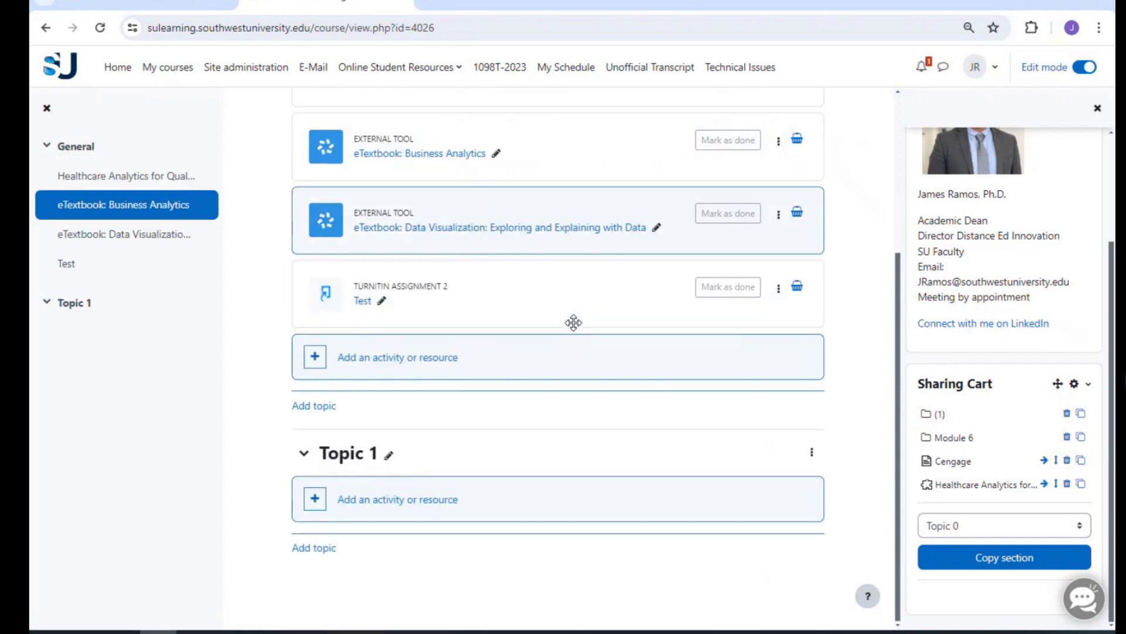
pyautogui.scroll(-2, 573, 322)
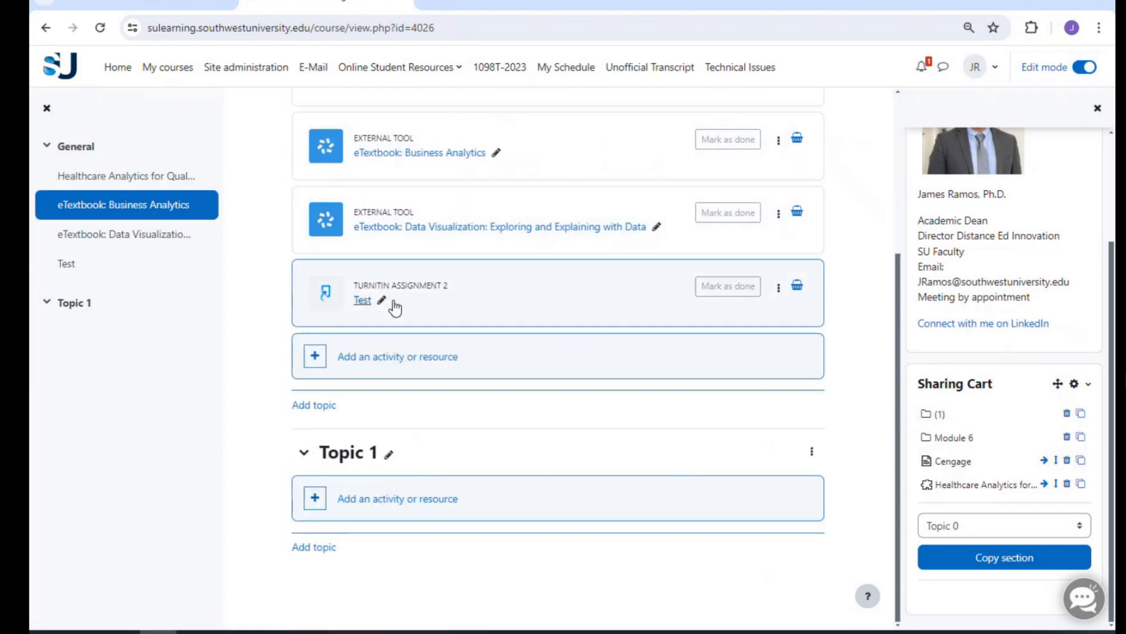
pyautogui.click(1082, 417)
pyautogui.scroll(-2, 510, 430)
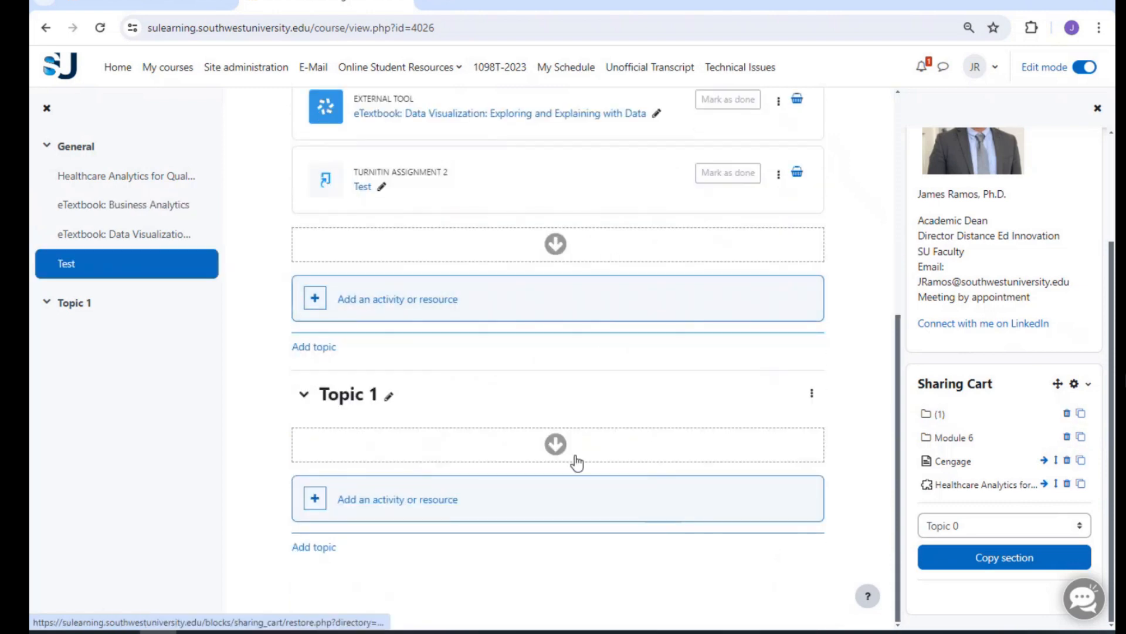
pyautogui.click(557, 452)
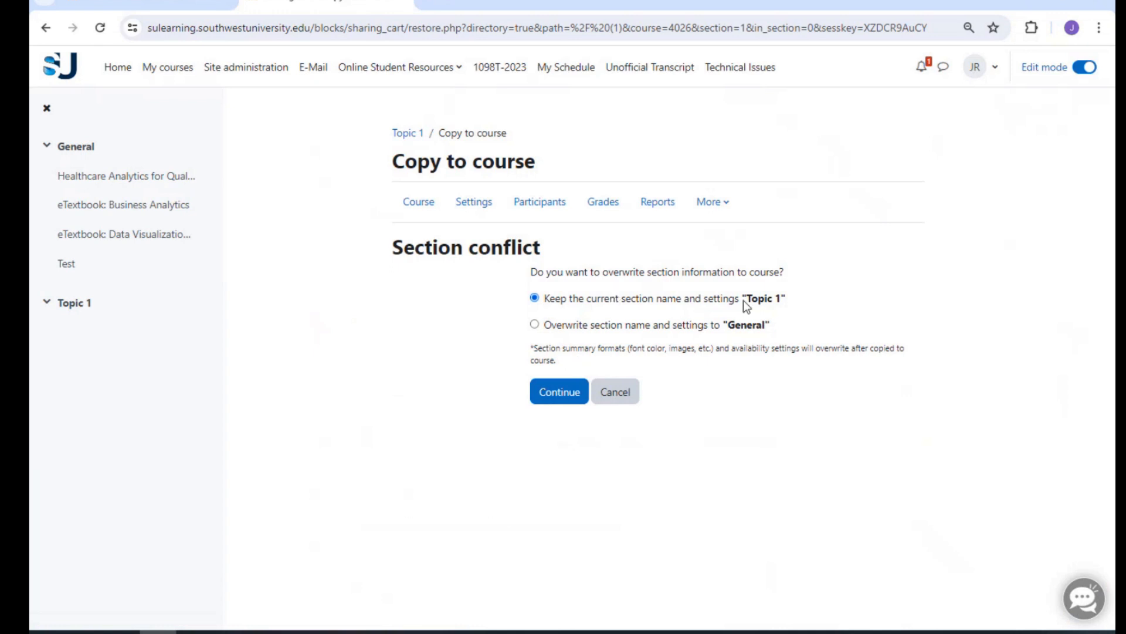
pyautogui.click(646, 324)
pyautogui.click(545, 402)
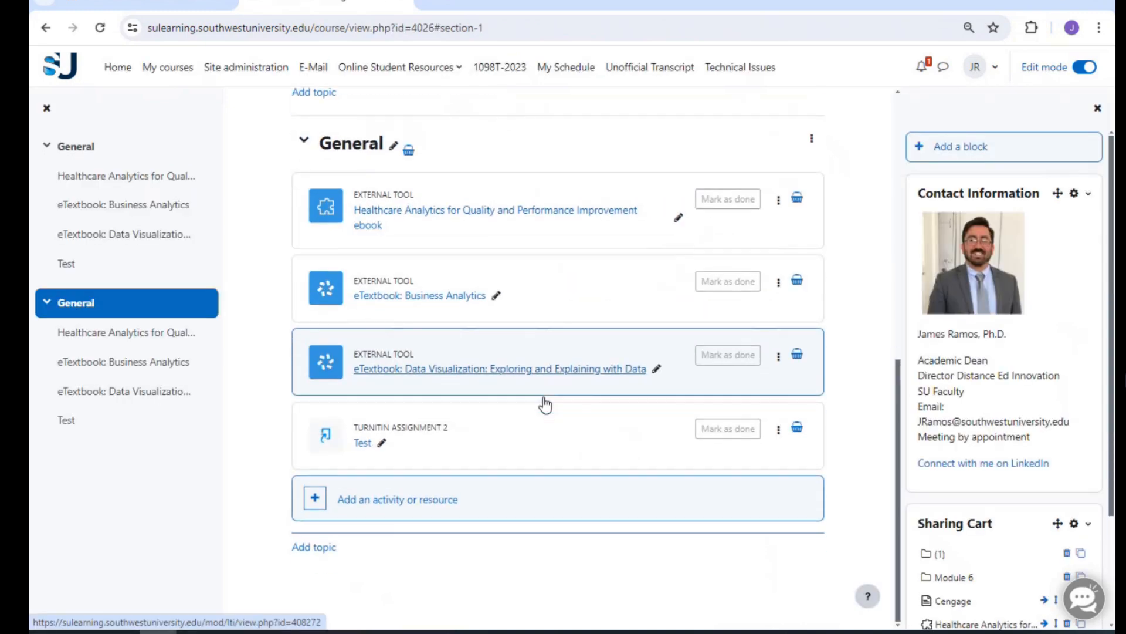
# - Compare the copied General section and its four activities with the original General section above it
pyautogui.scroll(1, 526, 336)
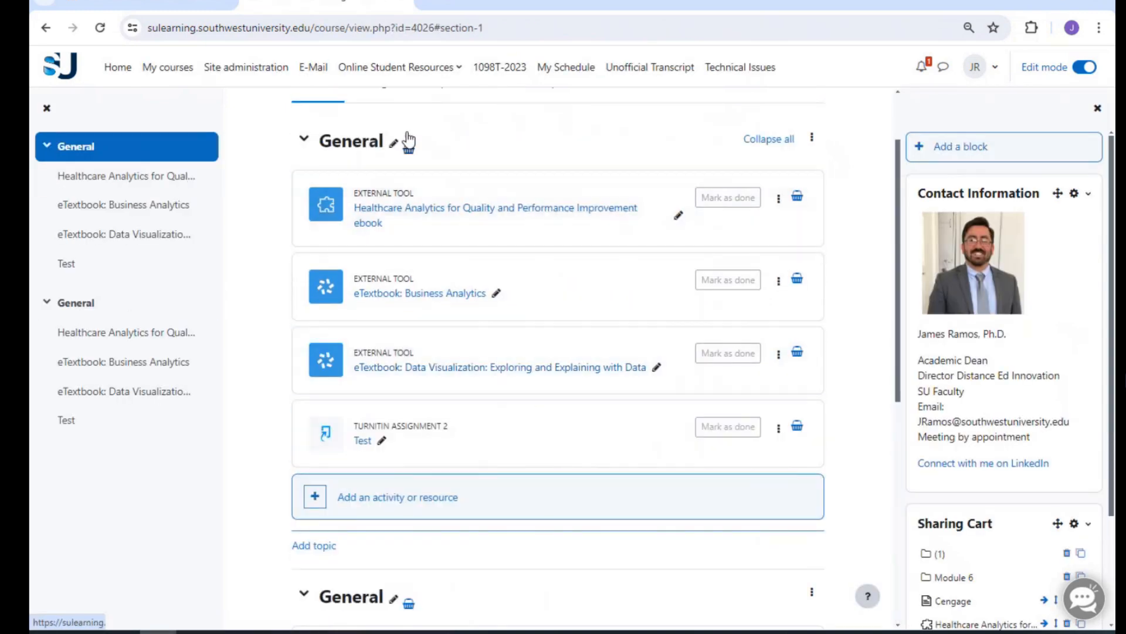
pyautogui.scroll(-2, 411, 135)
pyautogui.scroll(-3, 435, 405)
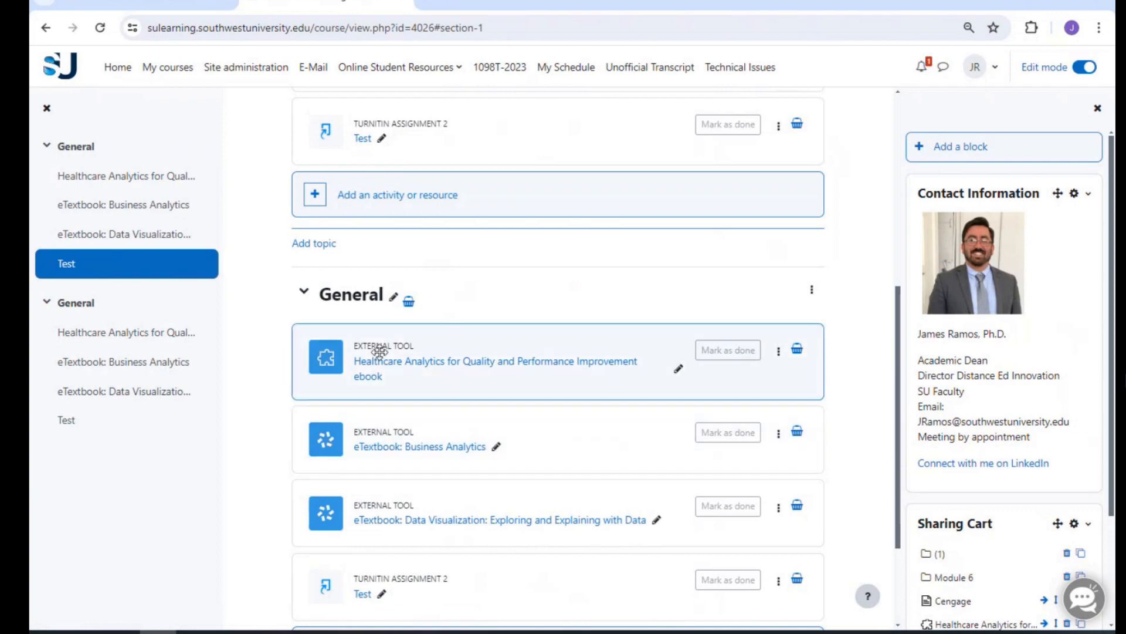
pyautogui.scroll(-2, 413, 378)
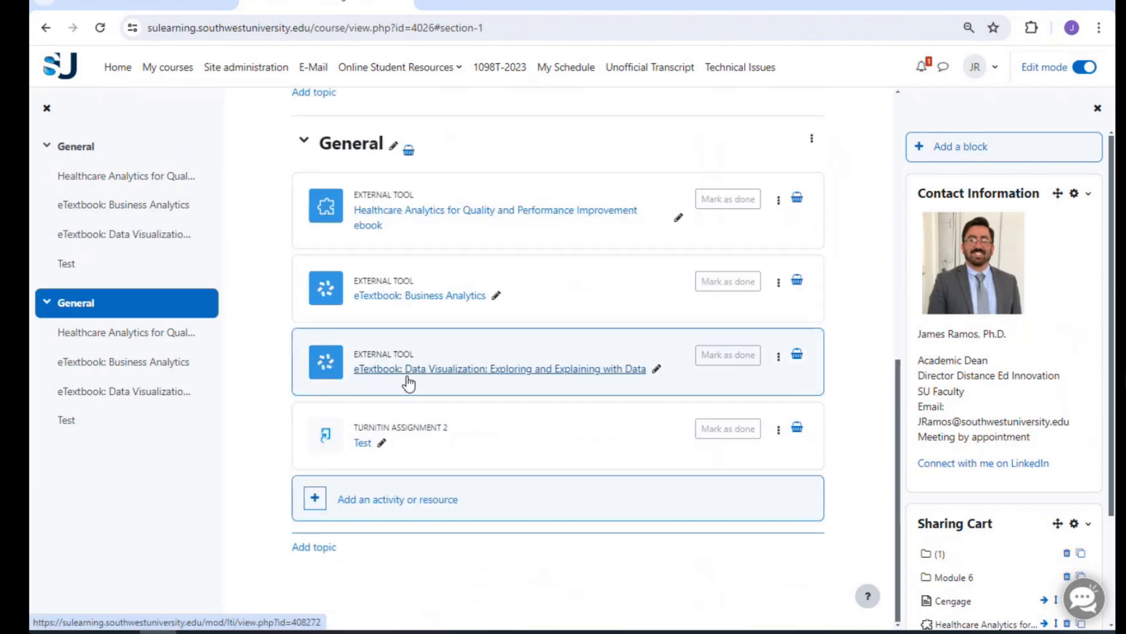
pyautogui.scroll(1, 399, 381)
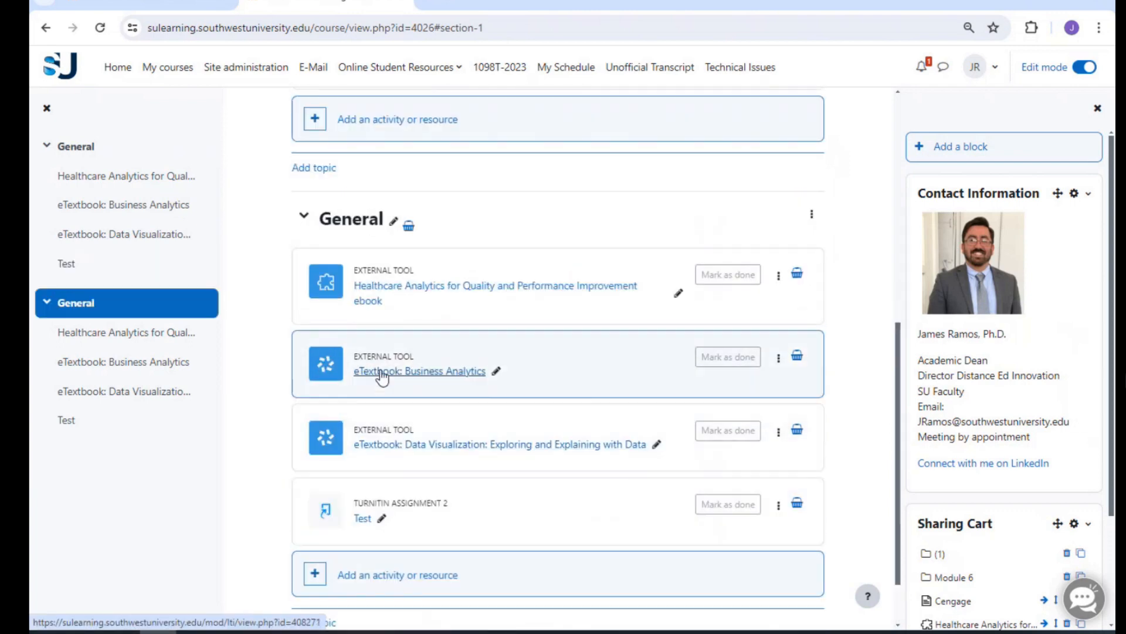
pyautogui.scroll(-1, 536, 357)
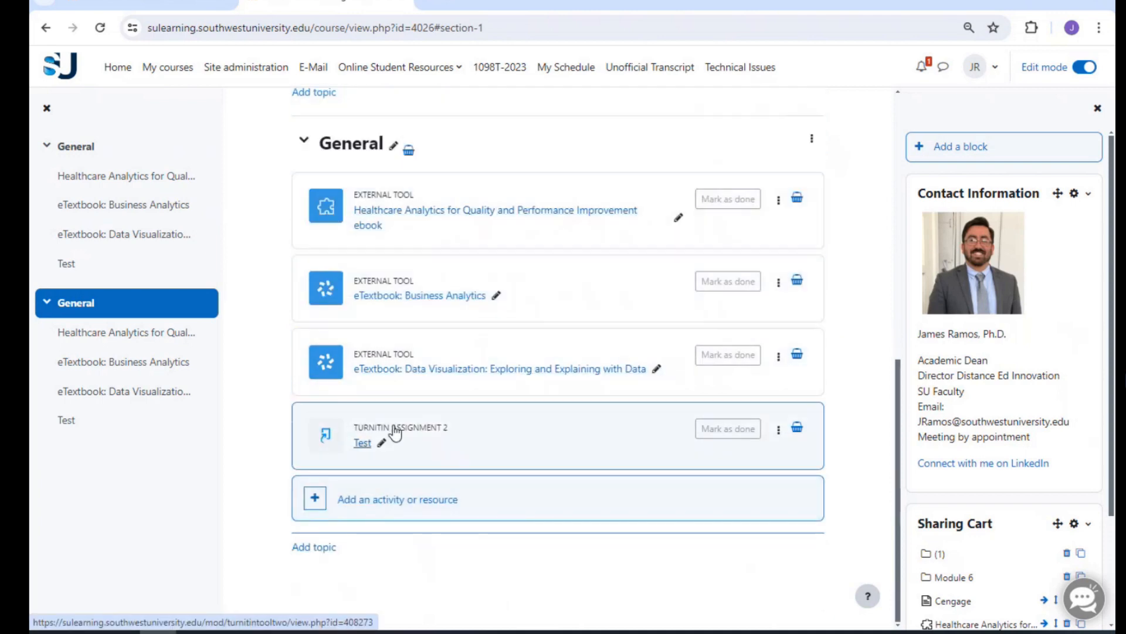
pyautogui.scroll(2, 392, 422)
pyautogui.scroll(-2, 399, 414)
pyautogui.scroll(2, 399, 412)
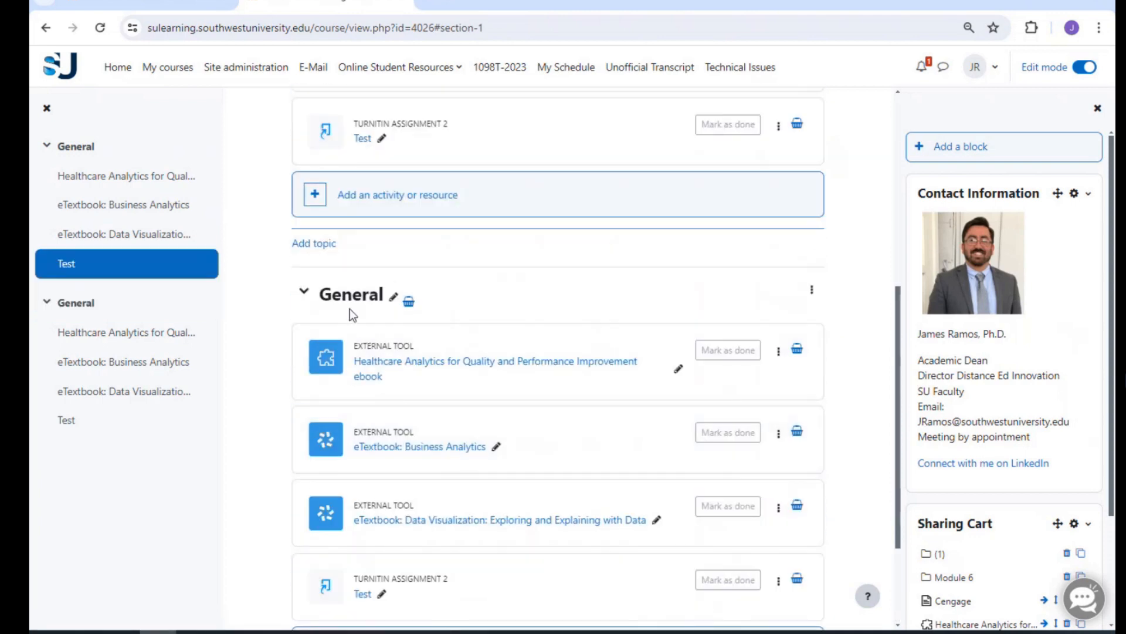
# - Delete the duplicate second General section and all the activities it contains
pyautogui.scroll(-2, 405, 372)
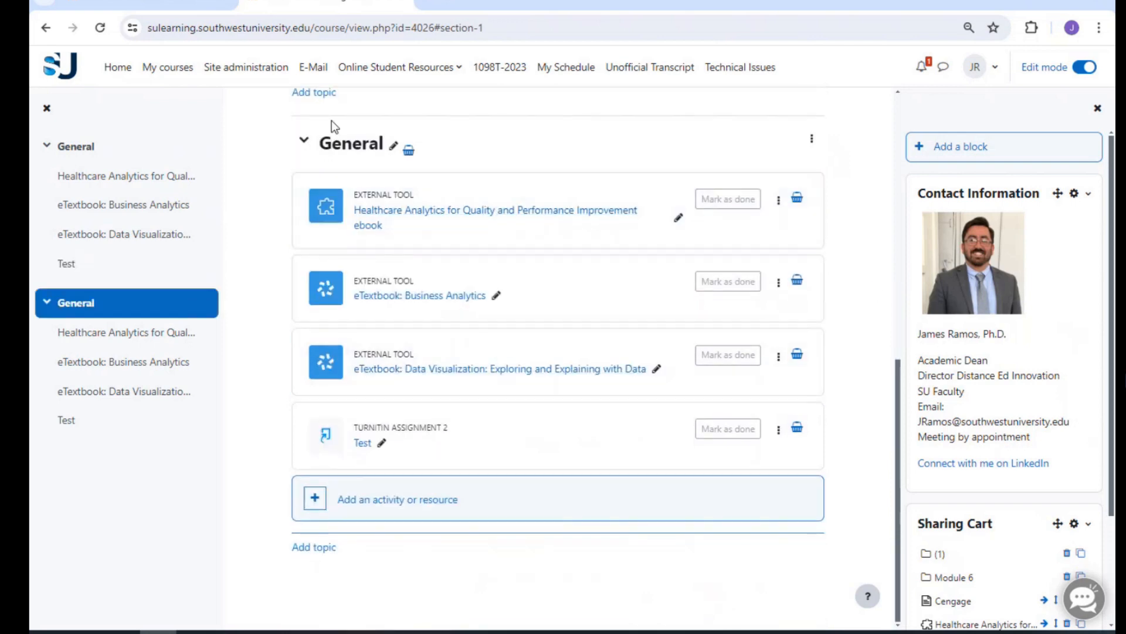
pyautogui.click(811, 141)
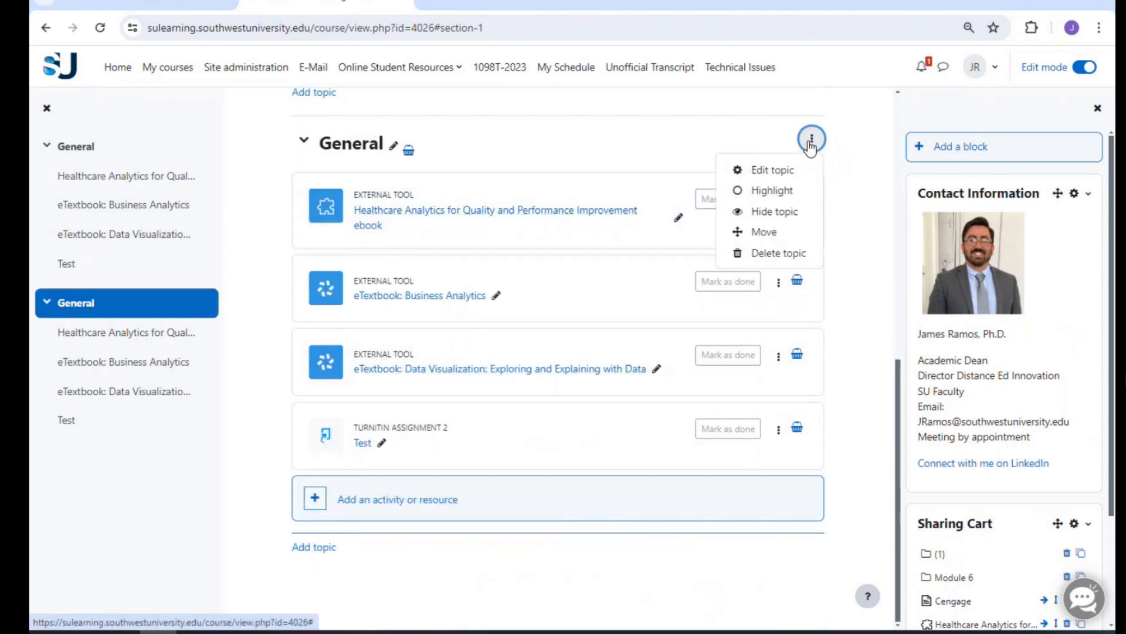
pyautogui.click(778, 251)
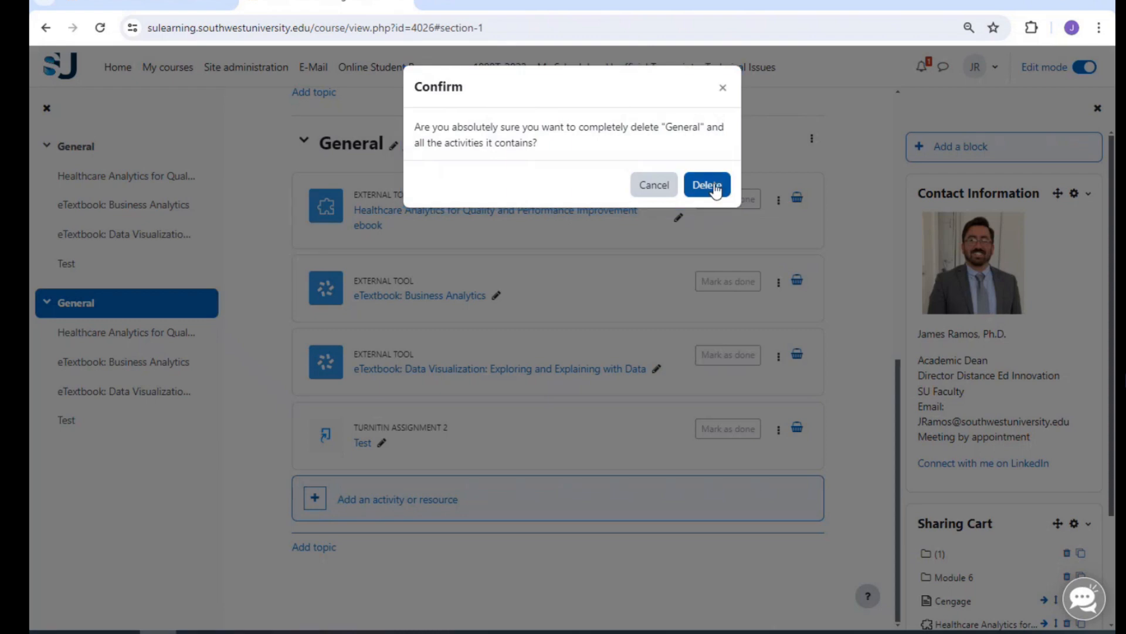
pyautogui.click(709, 186)
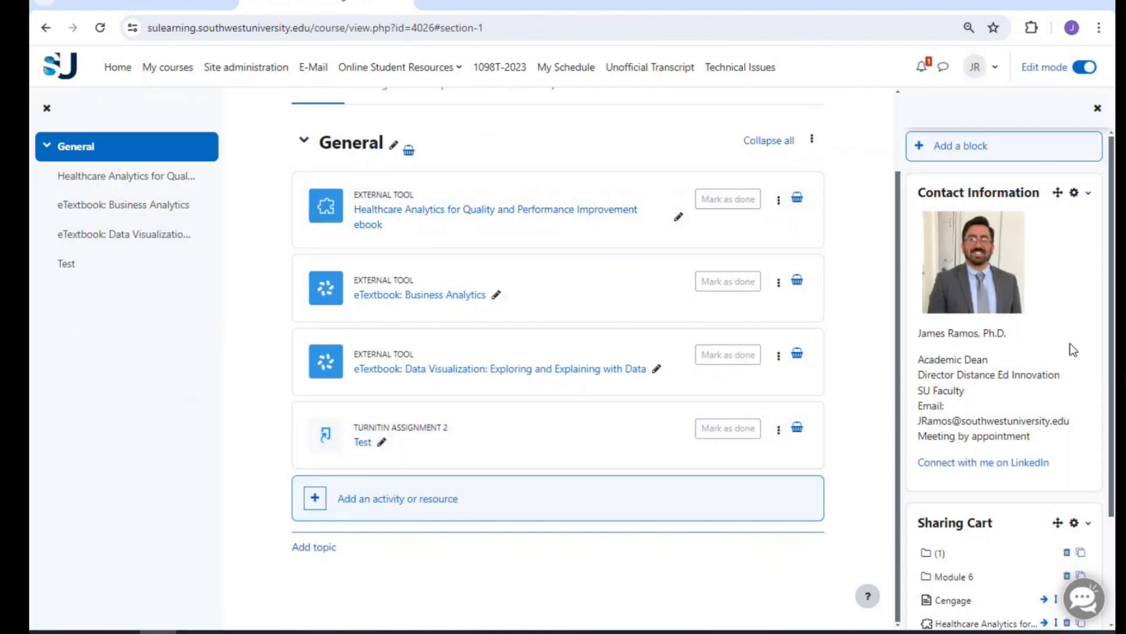
# - Copy the Healthcare Analytics for Quality and Performance Improvement ebook from the Sharing Cart to the end of the General section
pyautogui.scroll(-2, 1071, 343)
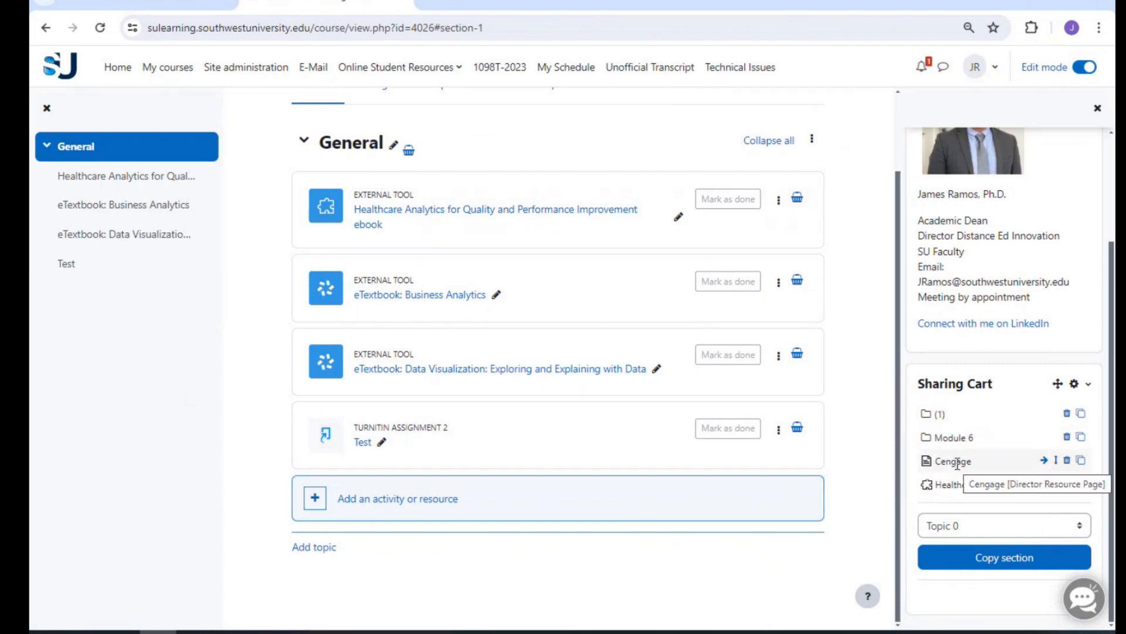
pyautogui.click(1083, 486)
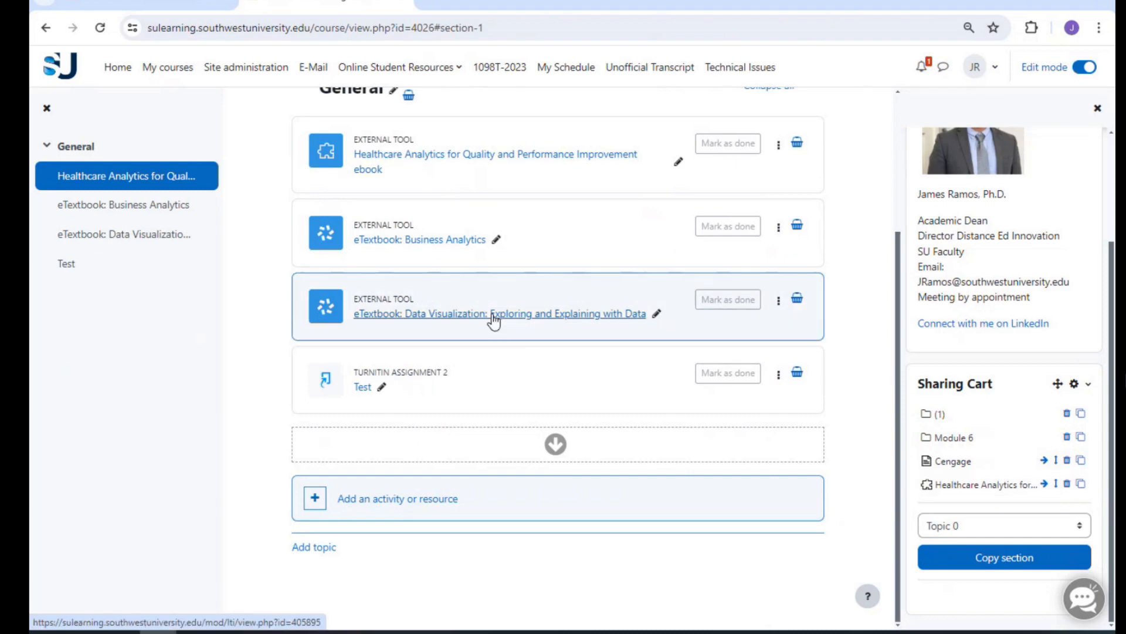
pyautogui.click(557, 446)
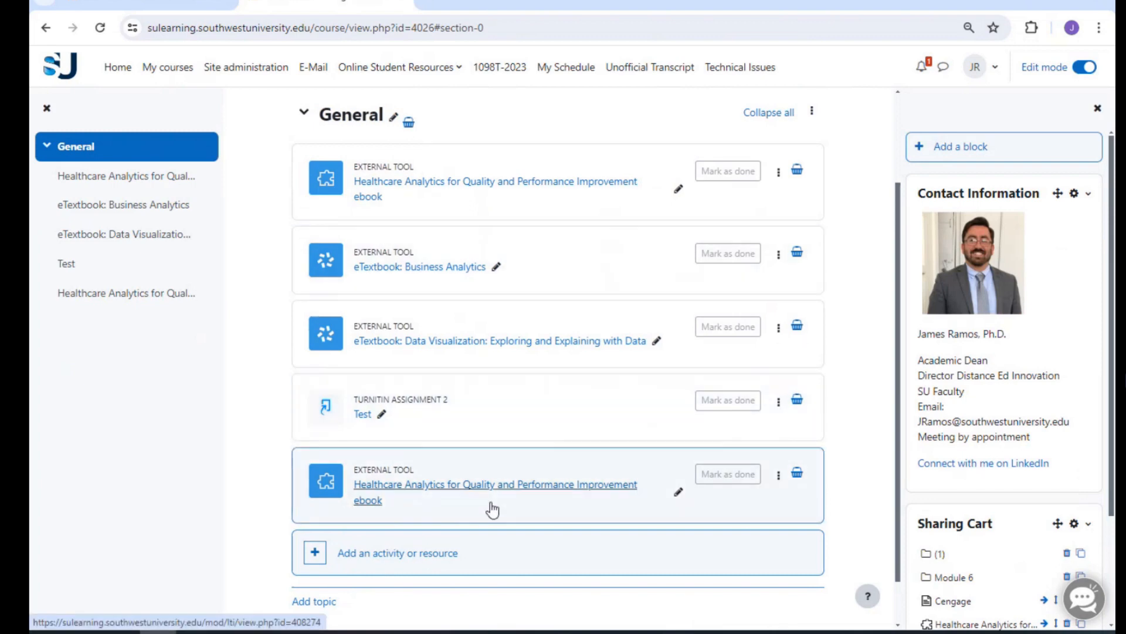
# - Move the newly added Healthcare Analytics ebook above the Test assignment, and copy it into the Sharing Cart
pyautogui.moveTo(774, 503)
pyautogui.mouseDown()
pyautogui.moveTo(747, 428)
pyautogui.moveTo(566, 239)
pyautogui.moveTo(563, 532)
pyautogui.mouseUp()
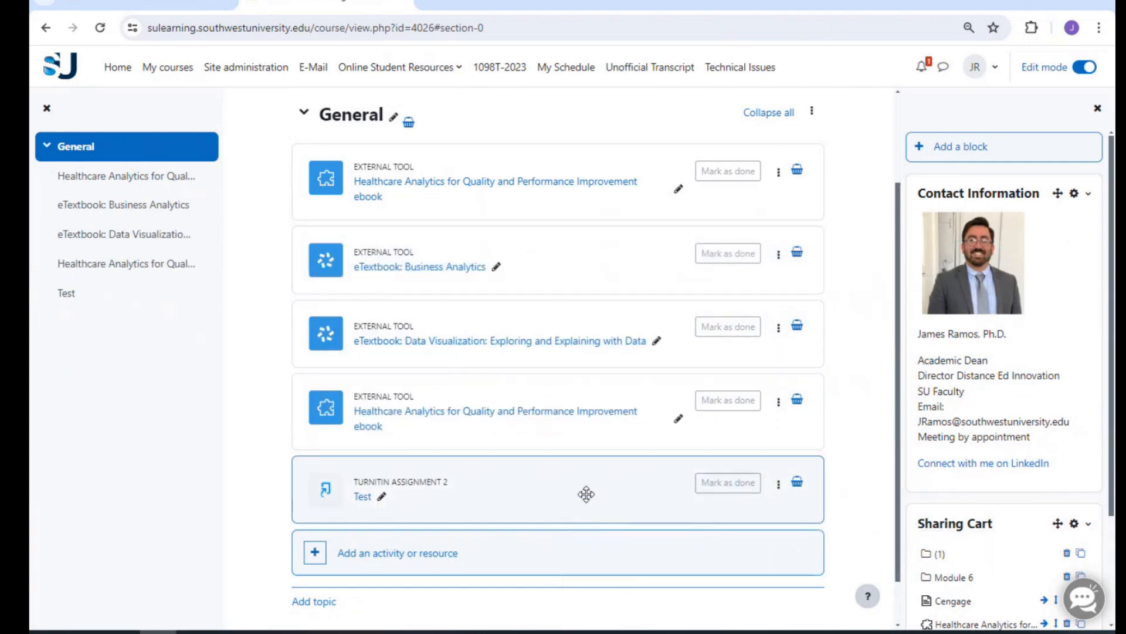
pyautogui.click(796, 399)
pyautogui.click(710, 178)
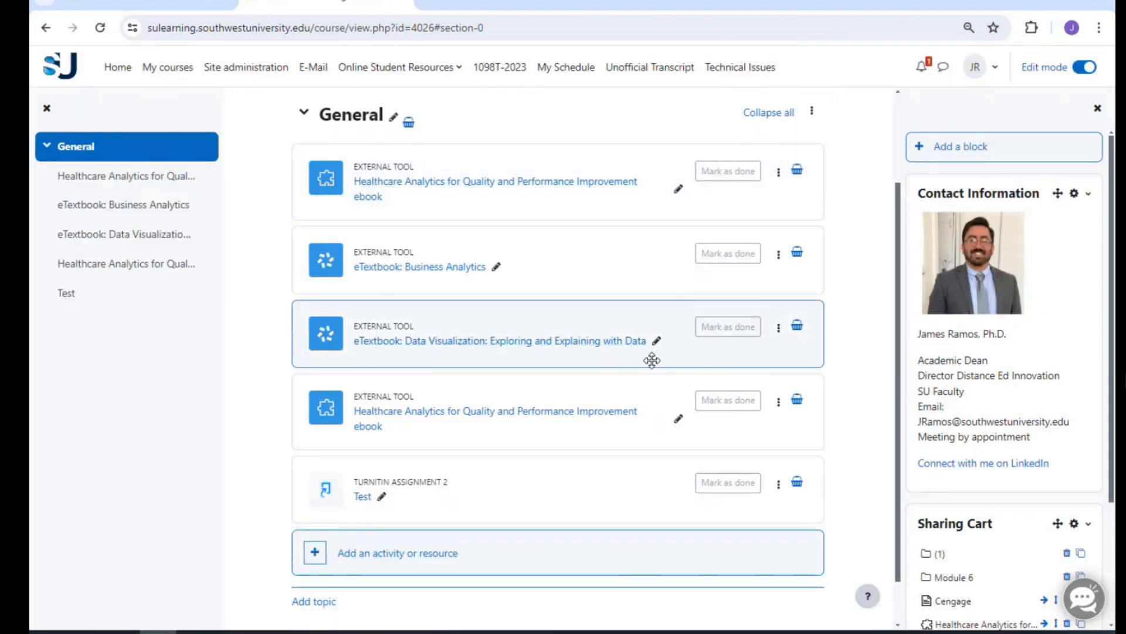
pyautogui.scroll(-1, 652, 360)
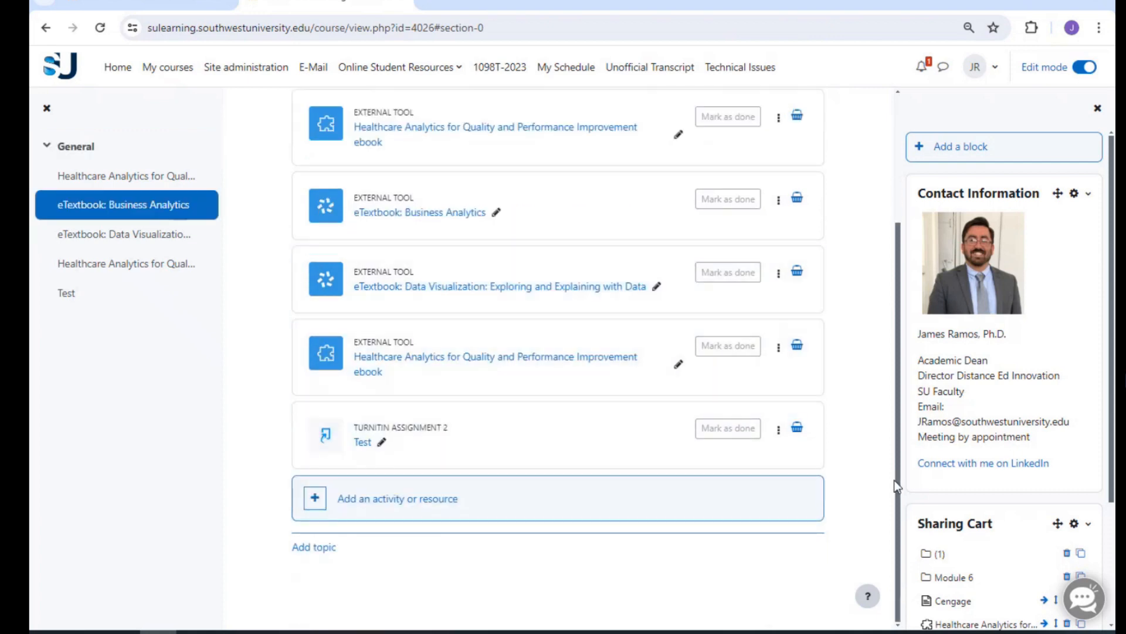
pyautogui.scroll(3, 604, 491)
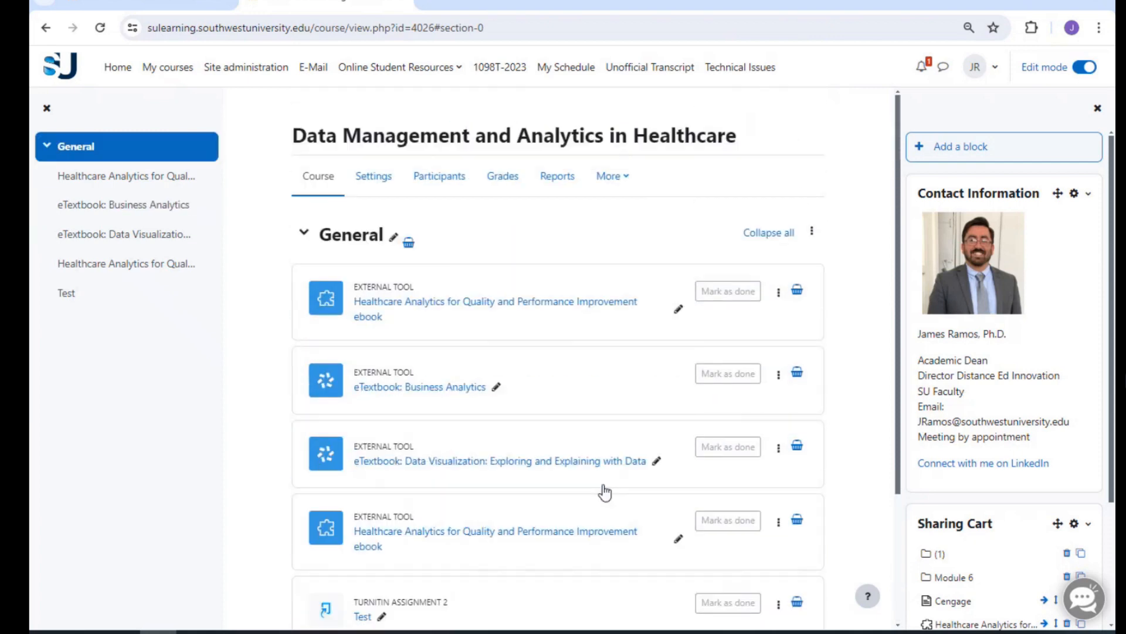